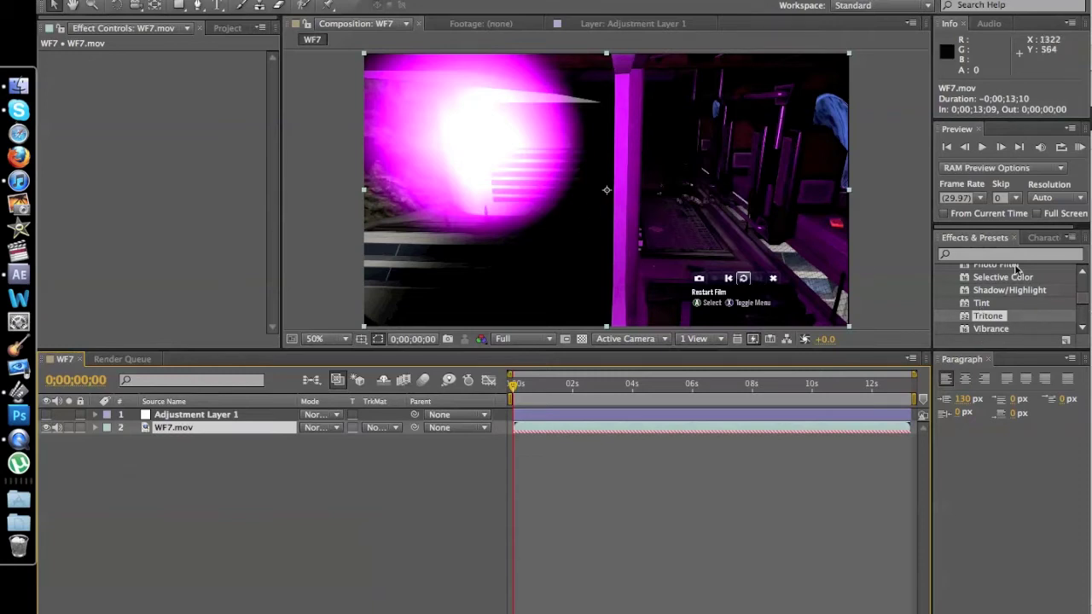
# Scroll the Effects & Presets panel up to the top of the list.
pyautogui.scroll(10, 990, 284)
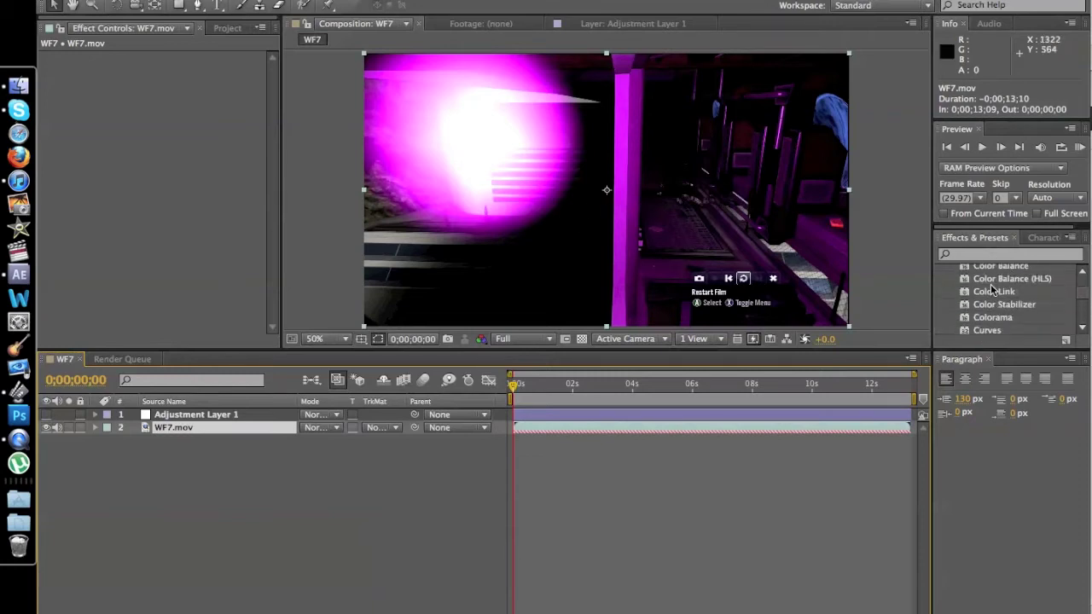
pyautogui.scroll(5, 991, 284)
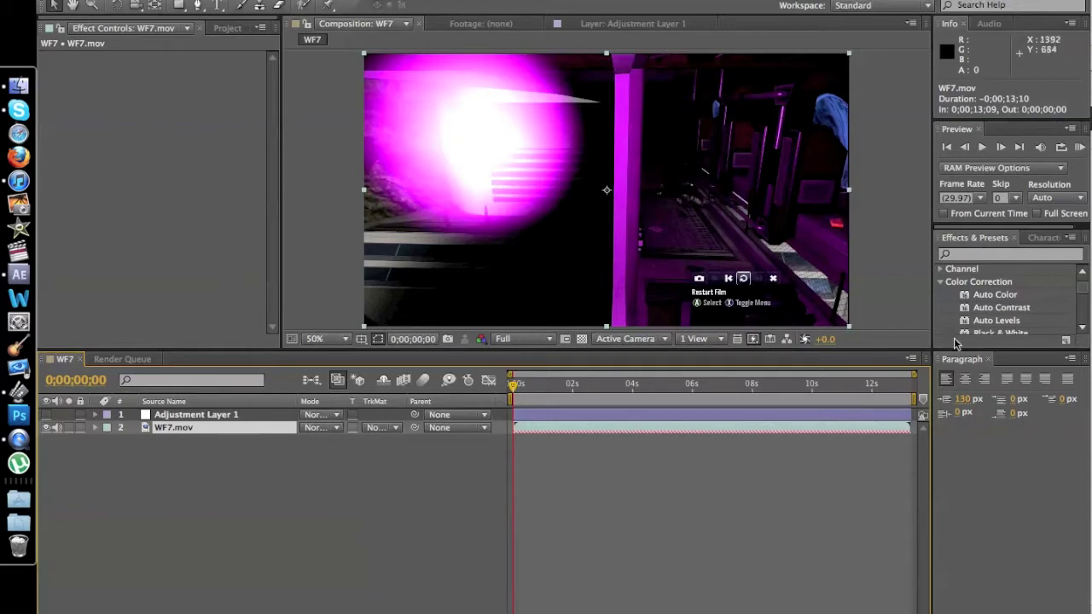
# Collapse Color Correction, show the Character panel, and bring Effects & Presets back to the front.
pyautogui.click(941, 281)
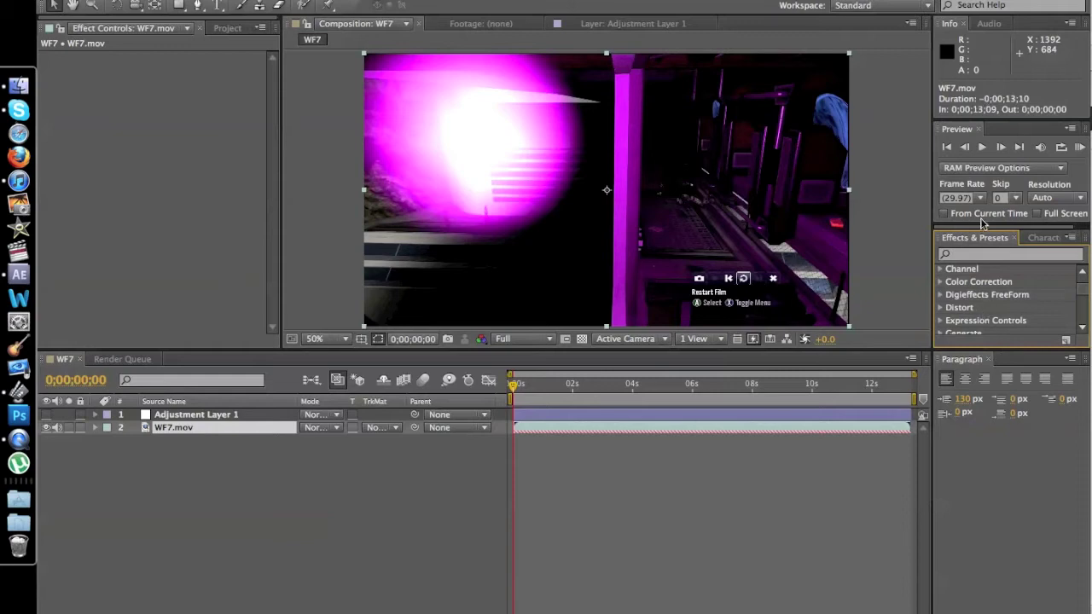
pyautogui.click(465, 1)
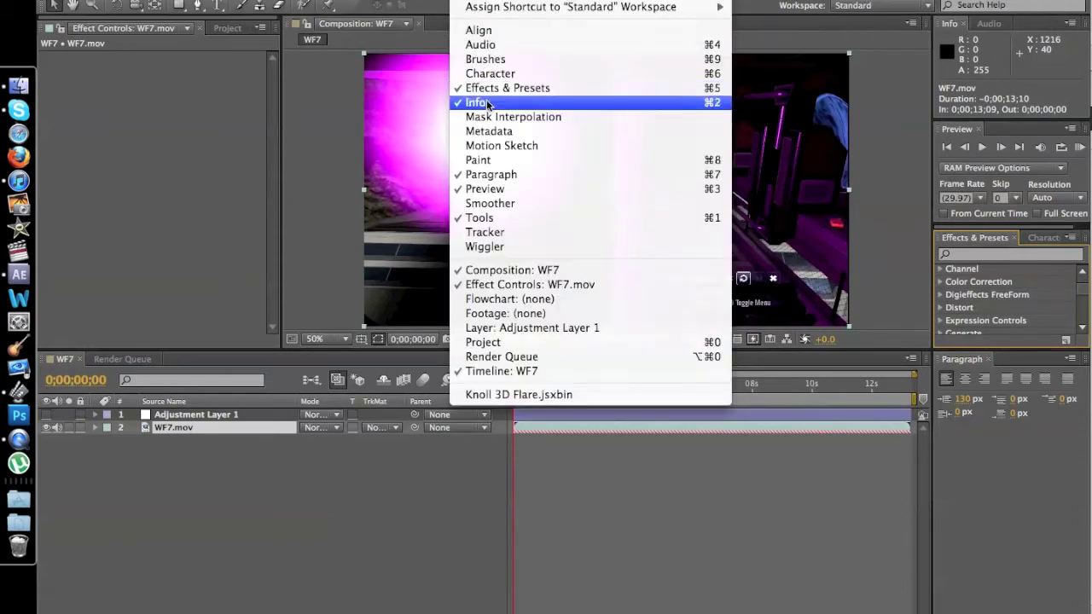
pyautogui.click(465, 2)
pyautogui.click(465, 1)
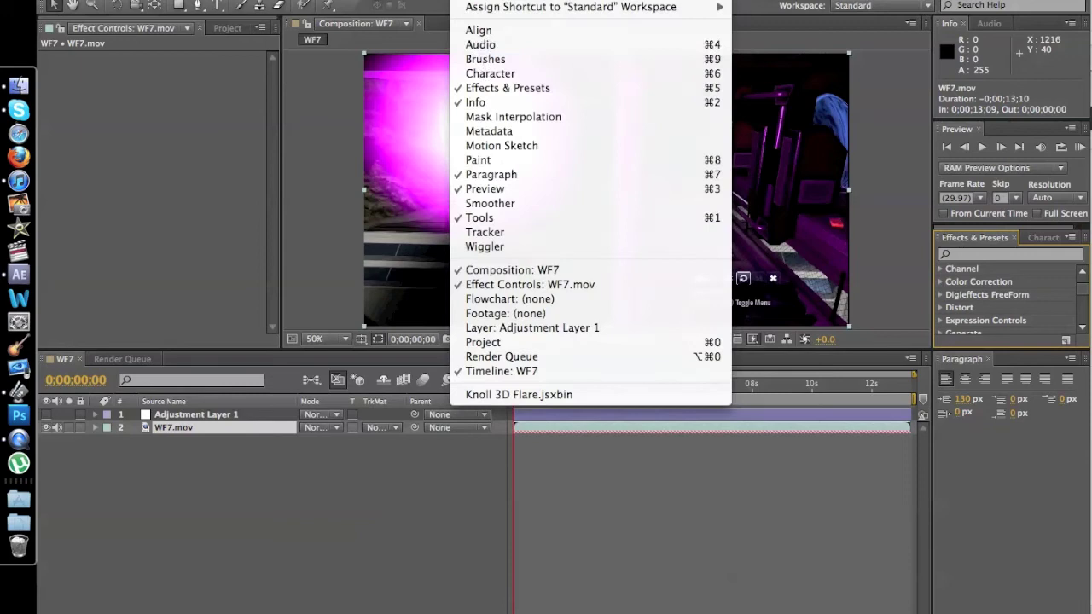
pyautogui.click(490, 91)
pyautogui.click(465, 2)
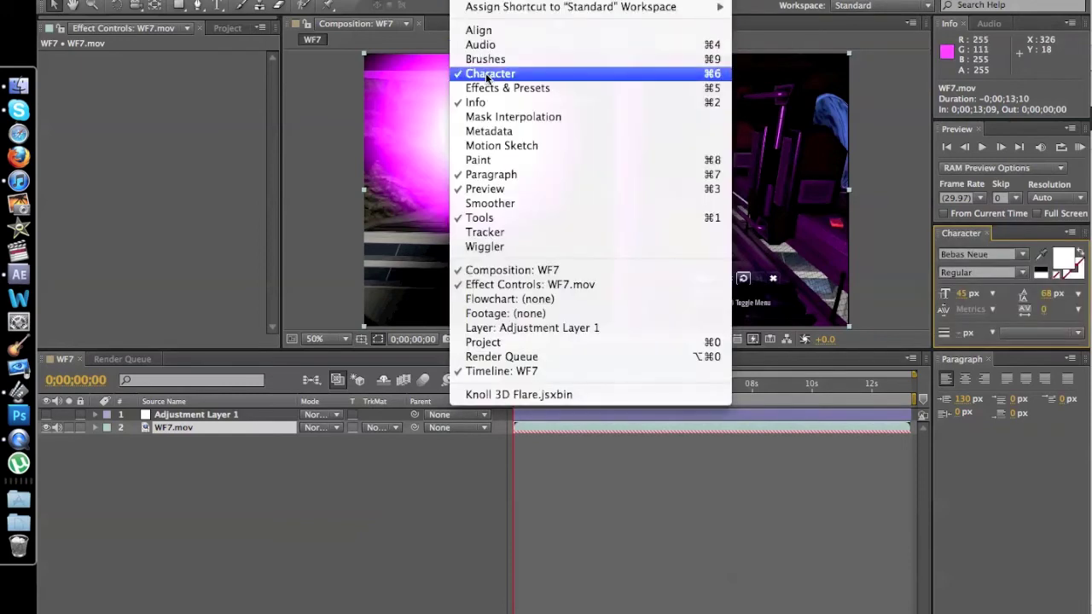
pyautogui.moveTo(430, 2)
pyautogui.moveTo(465, 2)
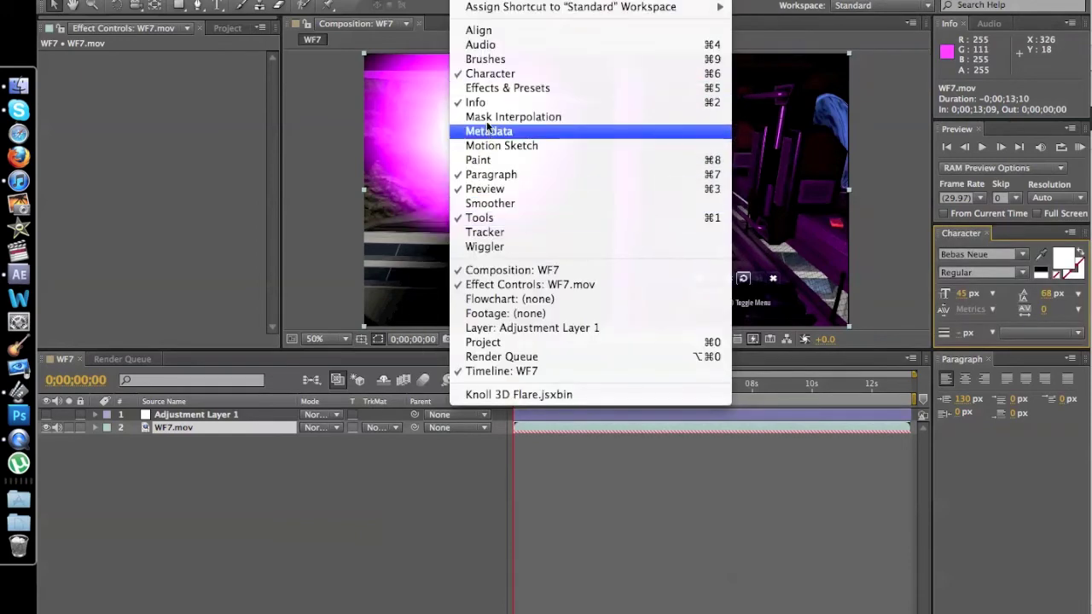
pyautogui.click(486, 90)
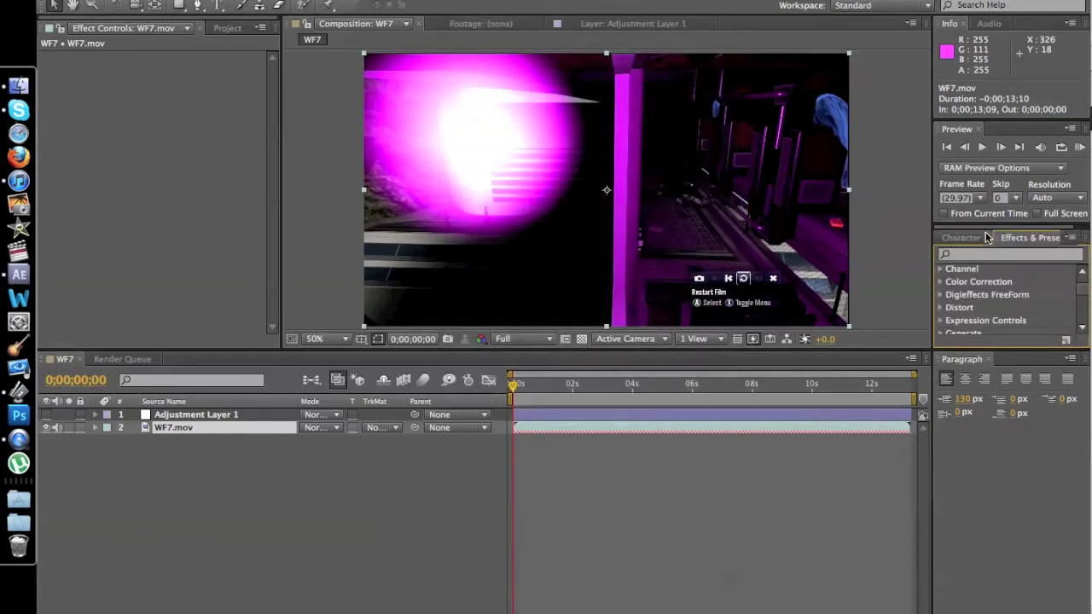
# Expand Color Correction and drag Tritone onto the WF7.mov footage in the composition viewer.
pyautogui.scroll(1, 976, 298)
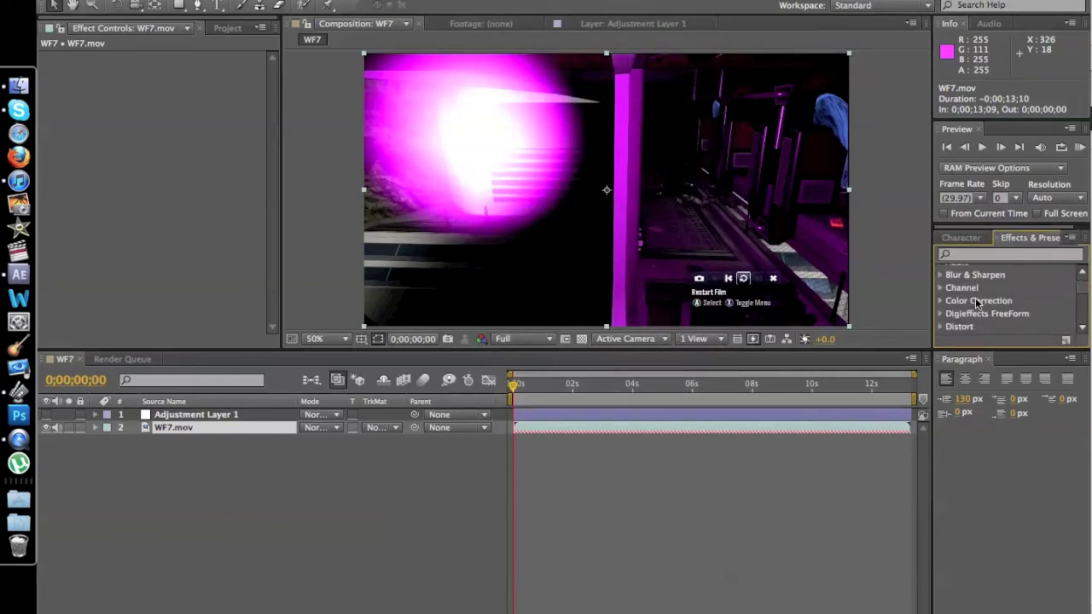
pyautogui.click(940, 301)
pyautogui.scroll(-8, 956, 304)
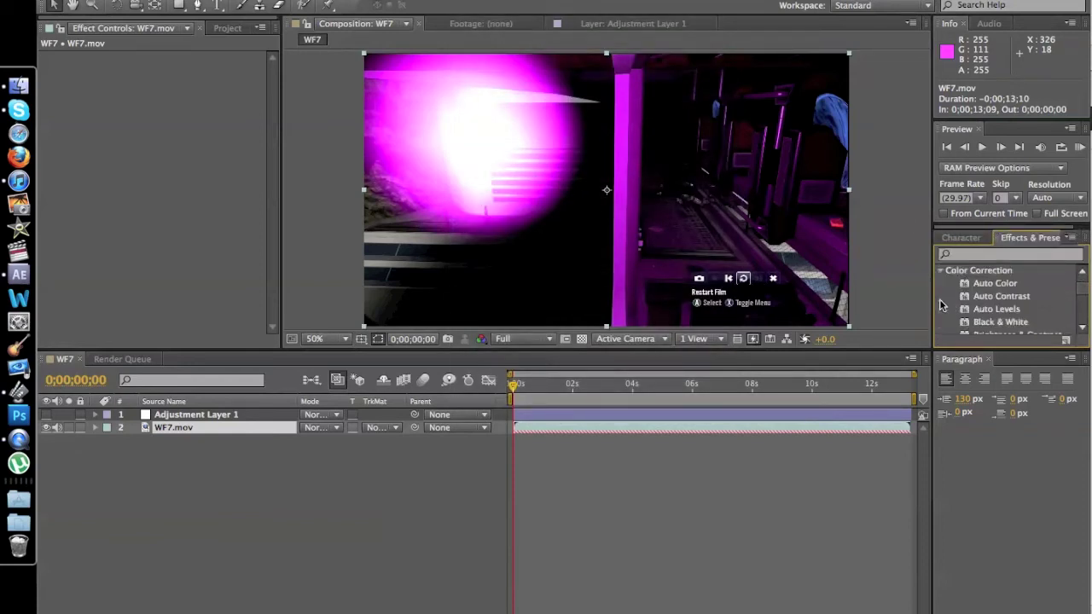
pyautogui.scroll(-5, 967, 305)
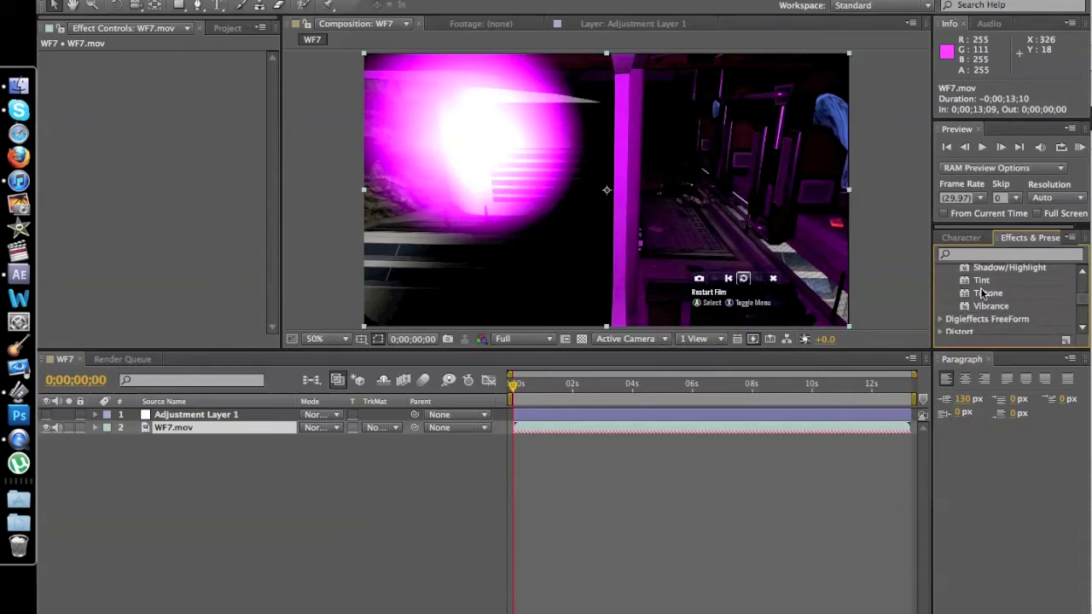
pyautogui.moveTo(981, 293); pyautogui.dragTo(711, 214)
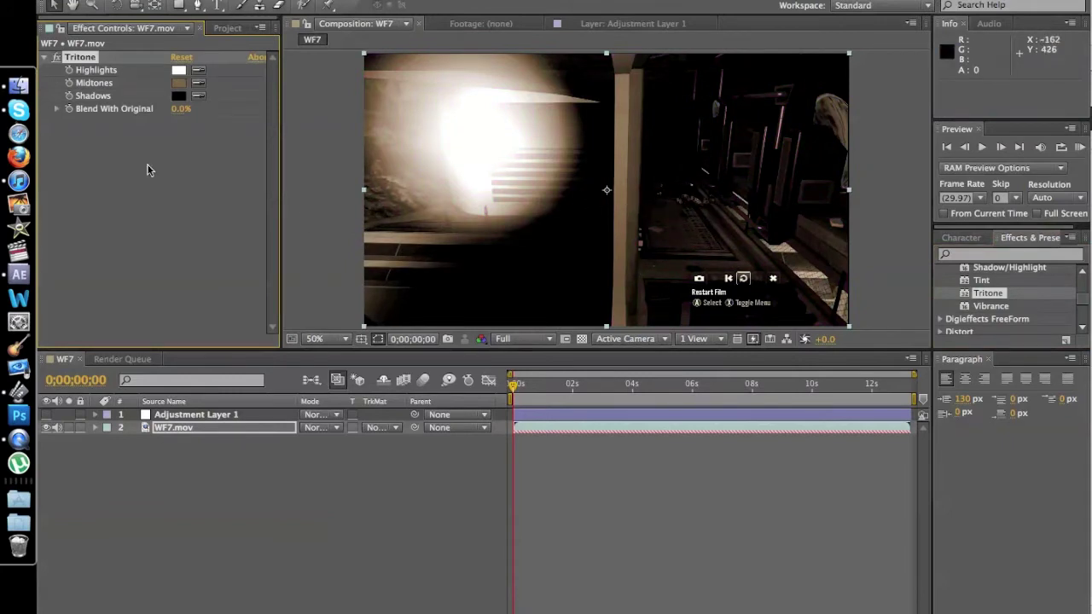
# Locate and open the WestFall Episode Color Correction document on the Desktop in Finder.
pyautogui.click(22, 83)
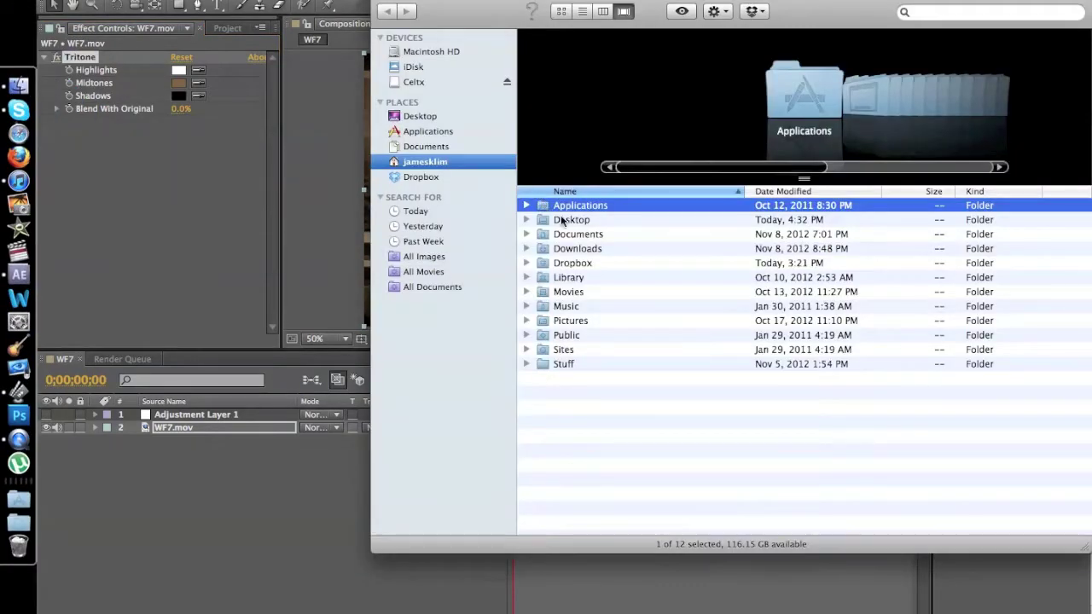
pyautogui.doubleClick(560, 215)
pyautogui.scroll(-10, 593, 504)
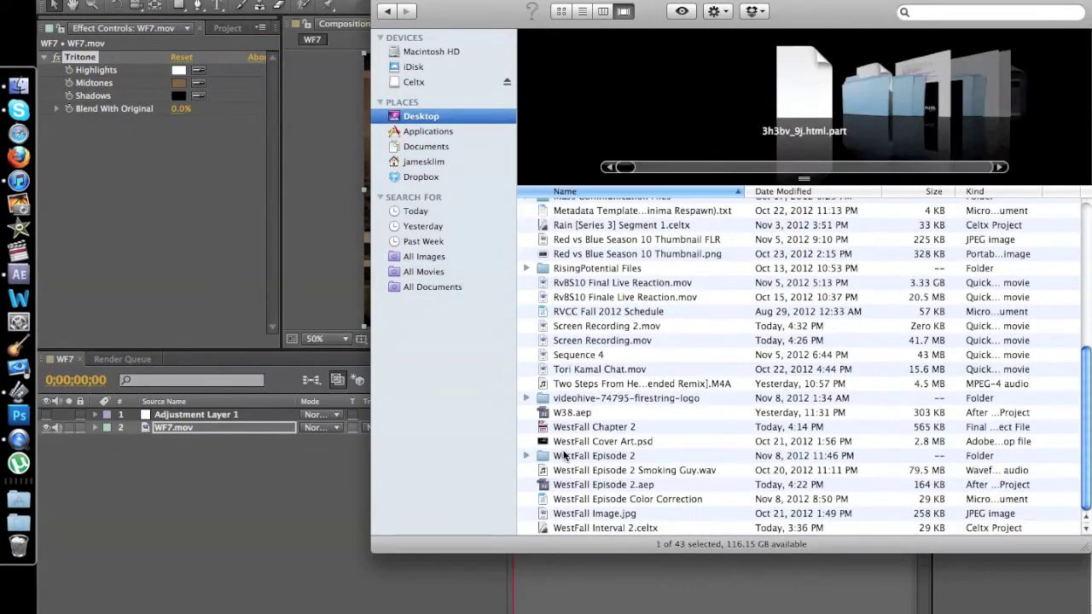
pyautogui.click(606, 502)
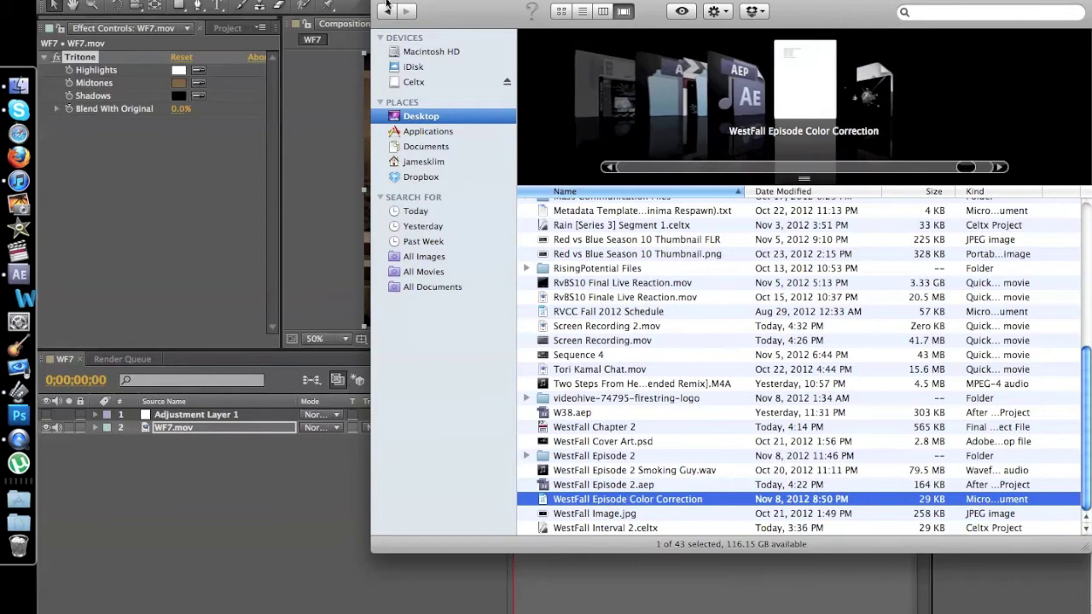
pyautogui.click(355, 47)
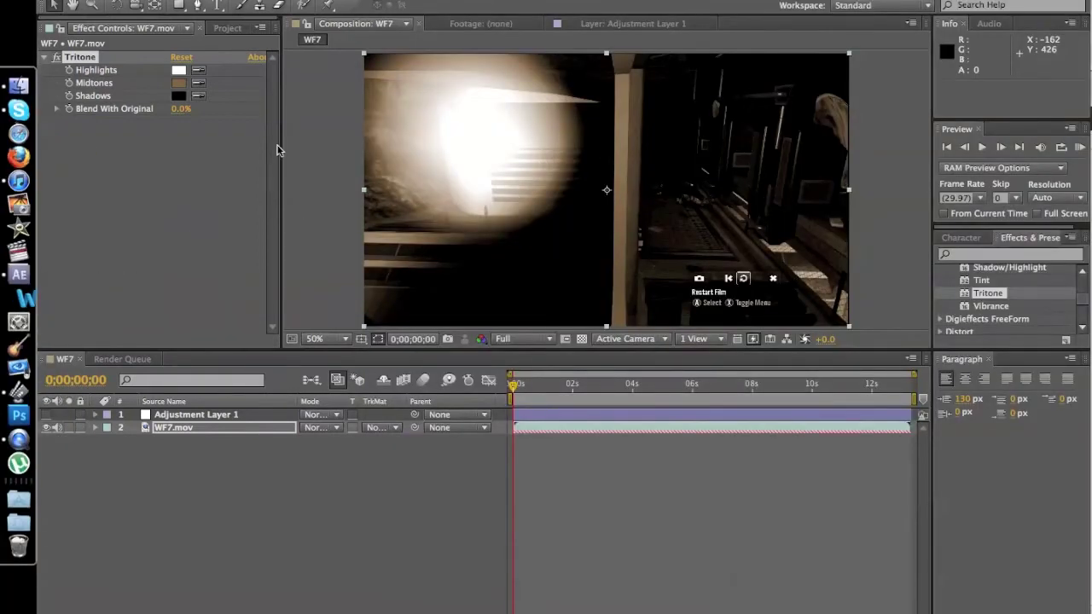
pyautogui.click(237, 155)
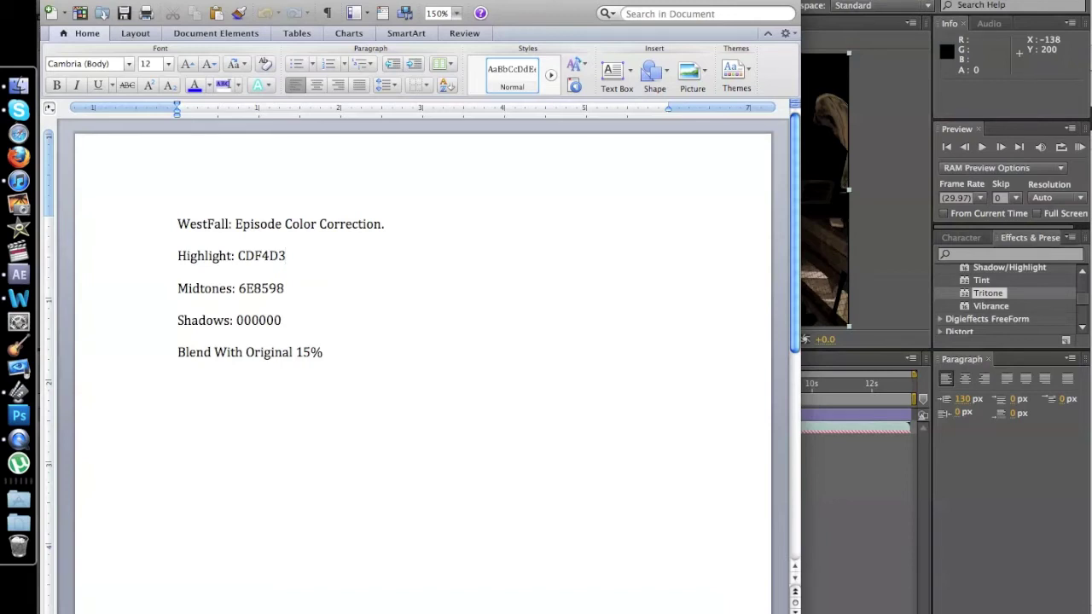
pyautogui.hotkey('shift', 'Left')
pyautogui.hotkey('shift', 'Left')
pyautogui.hotkey('shift', 'Left')
pyautogui.hotkey('shift', 'Left')
pyautogui.hotkey('shift', 'Left')
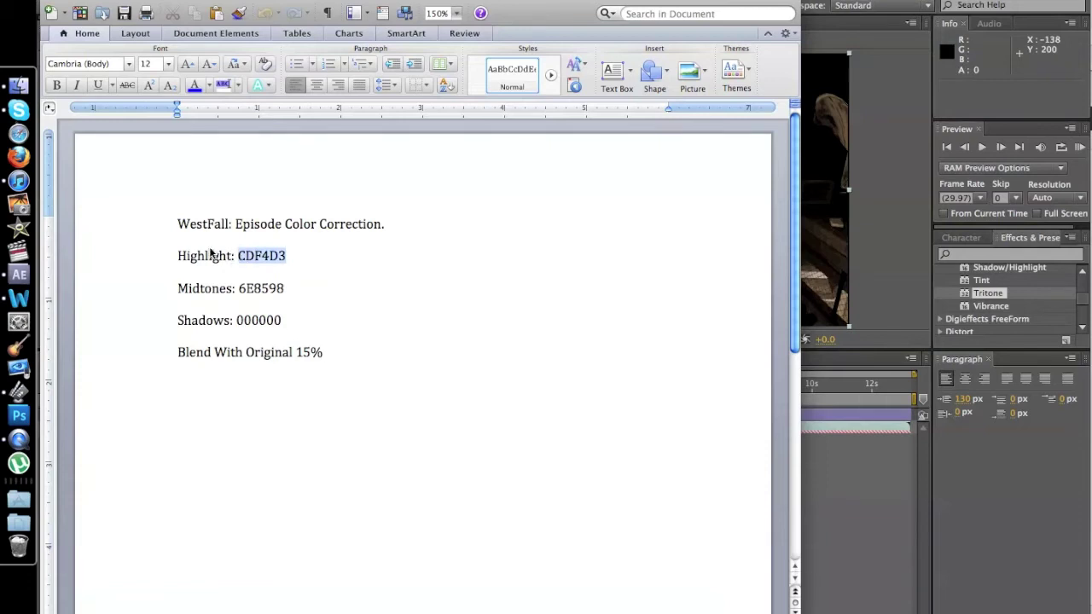
pyautogui.click(876, 296)
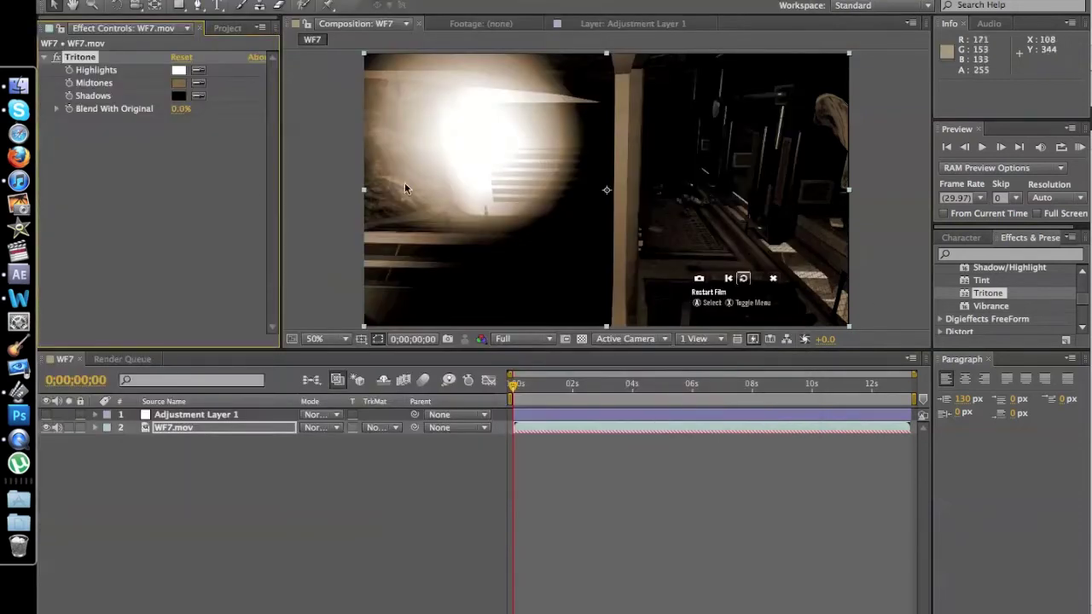
# Set the Tritone Highlights colour to pale green CCFFCC.
pyautogui.click(178, 71)
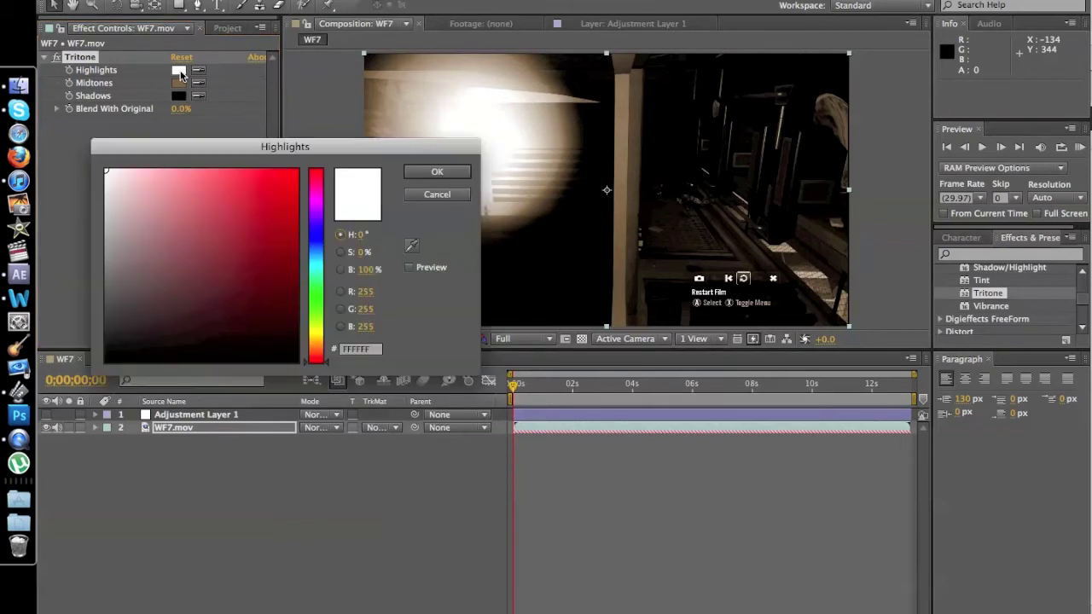
pyautogui.click(362, 351)
pyautogui.write('CCFFCC')
pyautogui.press('Return')
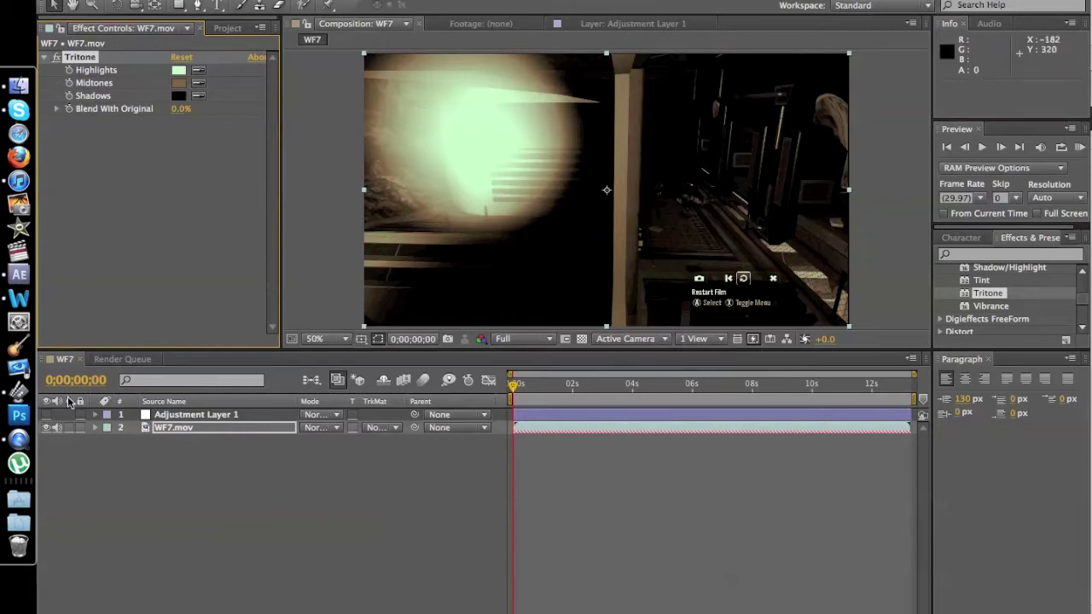
# Copy 6E8598 from the colour notes and paste it as the Tritone Midtones colour.
pyautogui.click(38, 316)
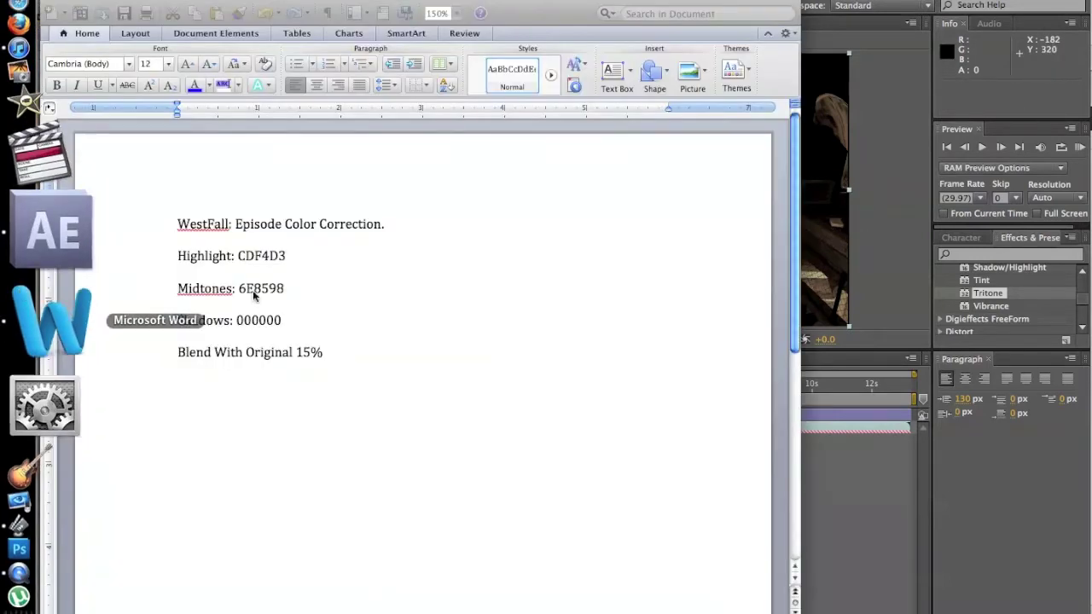
pyautogui.moveTo(284, 288); pyautogui.dragTo(234, 289)
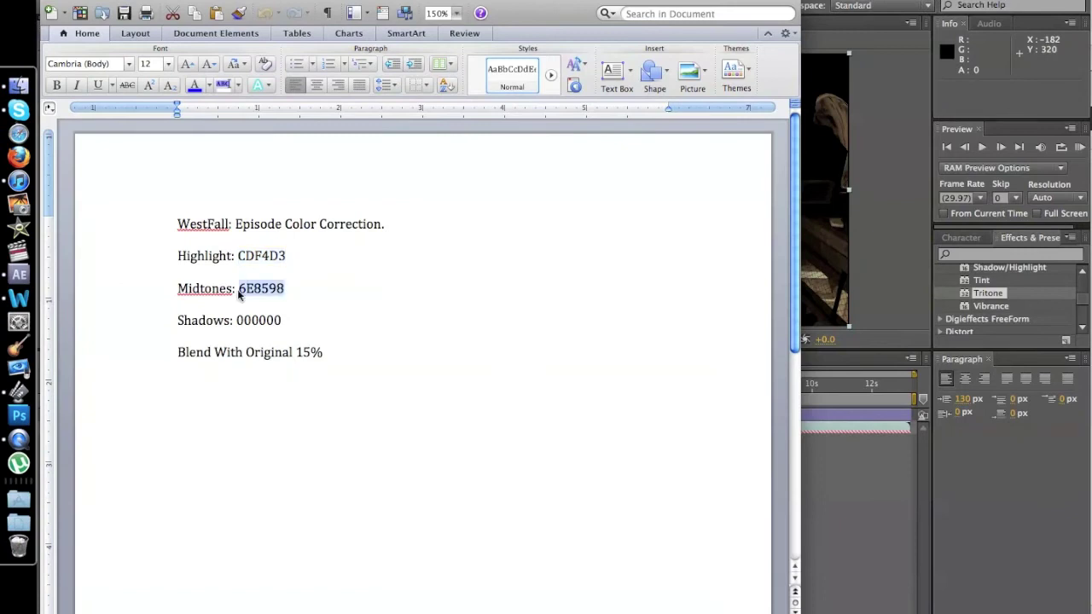
pyautogui.click(911, 316)
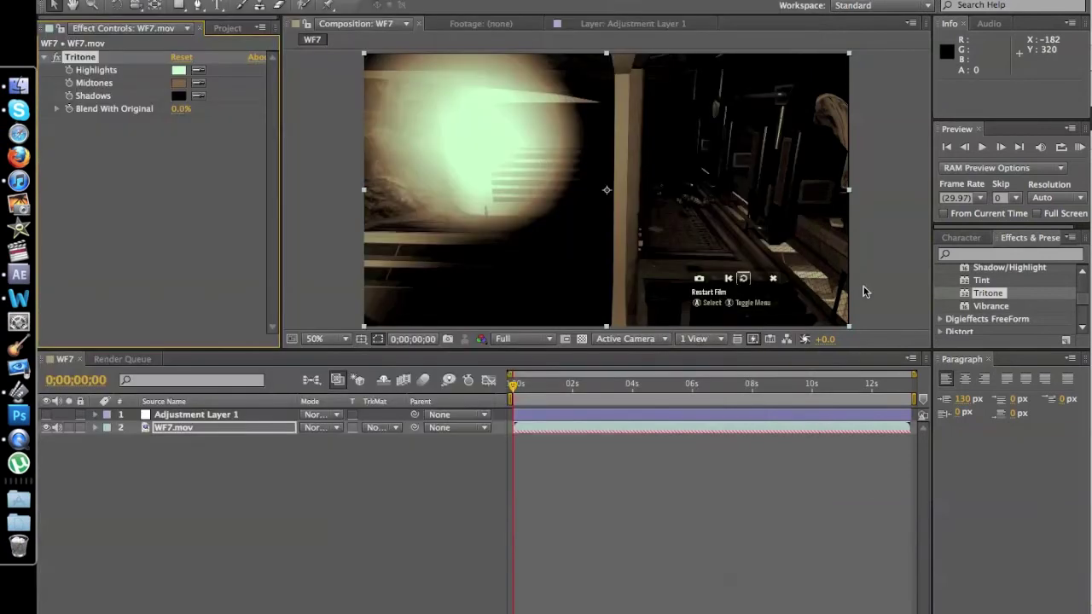
pyautogui.click(178, 83)
pyautogui.click(360, 349)
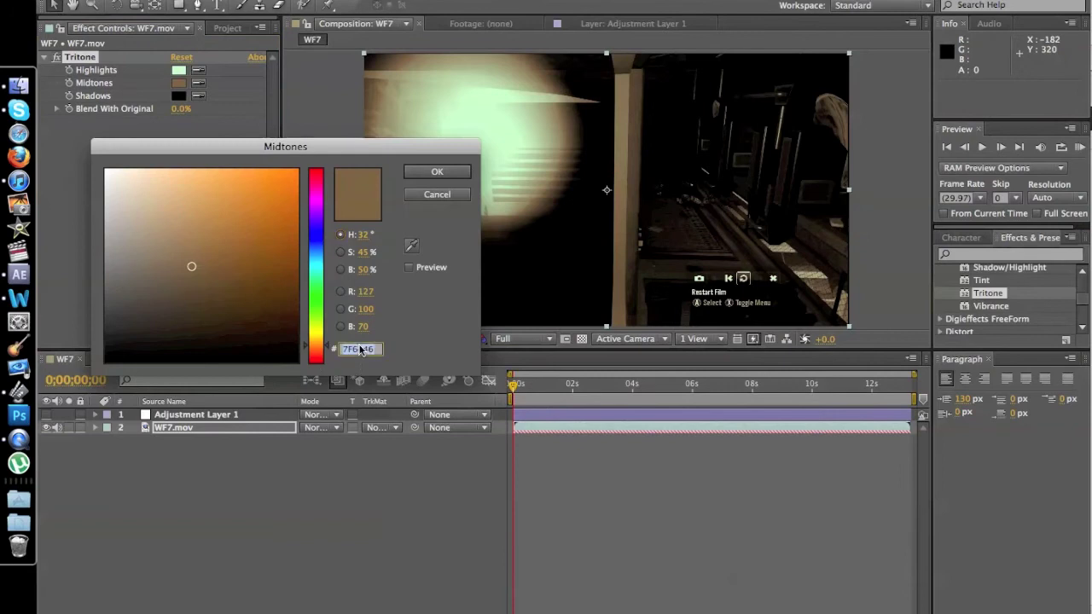
pyautogui.press('super+v')
pyautogui.press('Return')
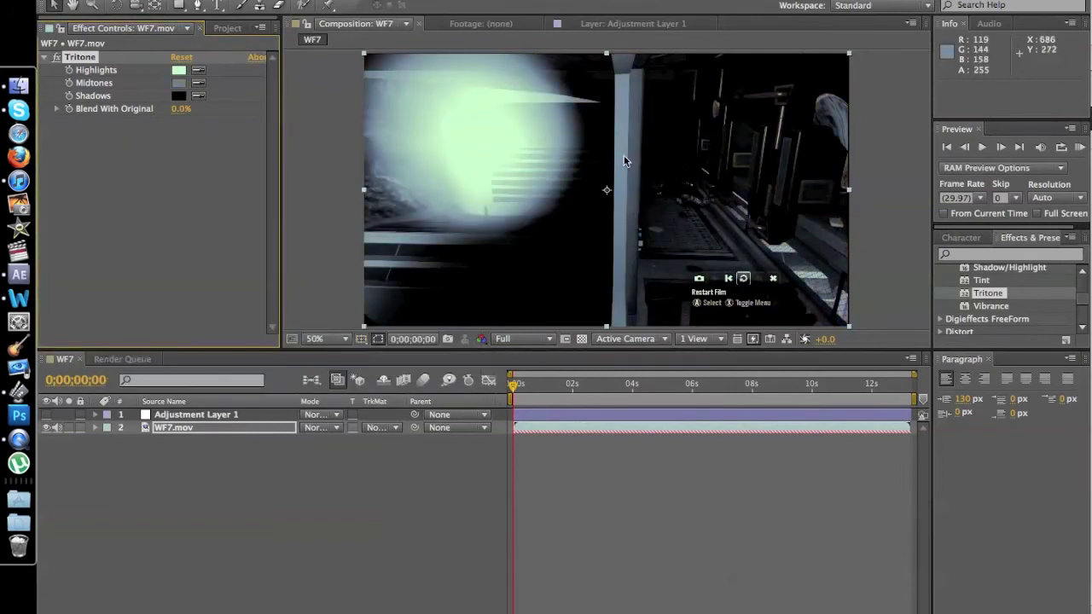
pyautogui.click(179, 108)
# Try Blend With Original values of 15%, 0% and 50%, then settle on 40%.
pyautogui.write('1')
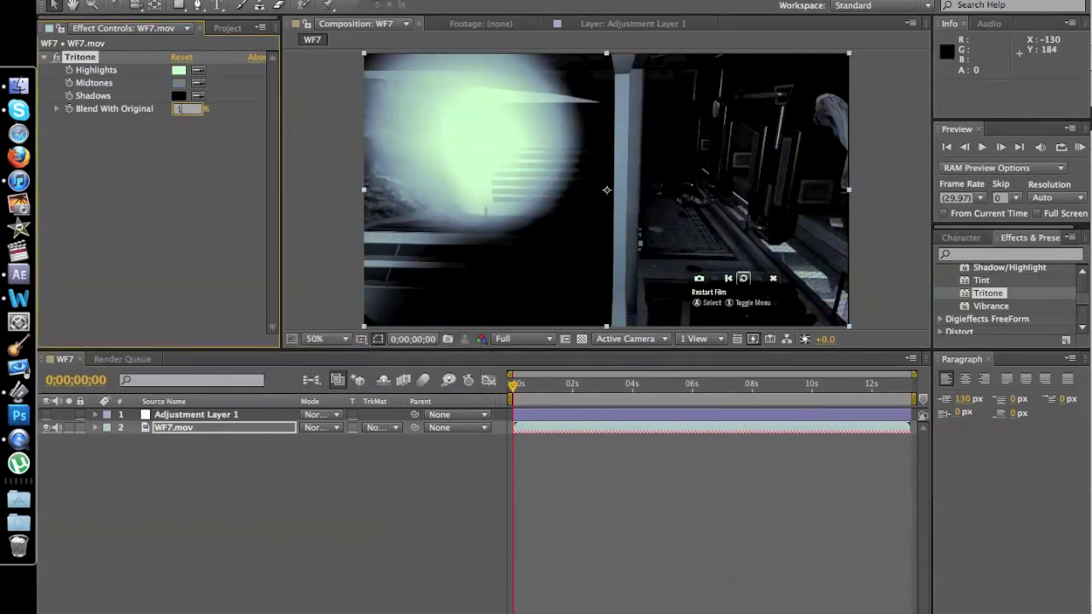
pyautogui.write('5')
pyautogui.press('Return')
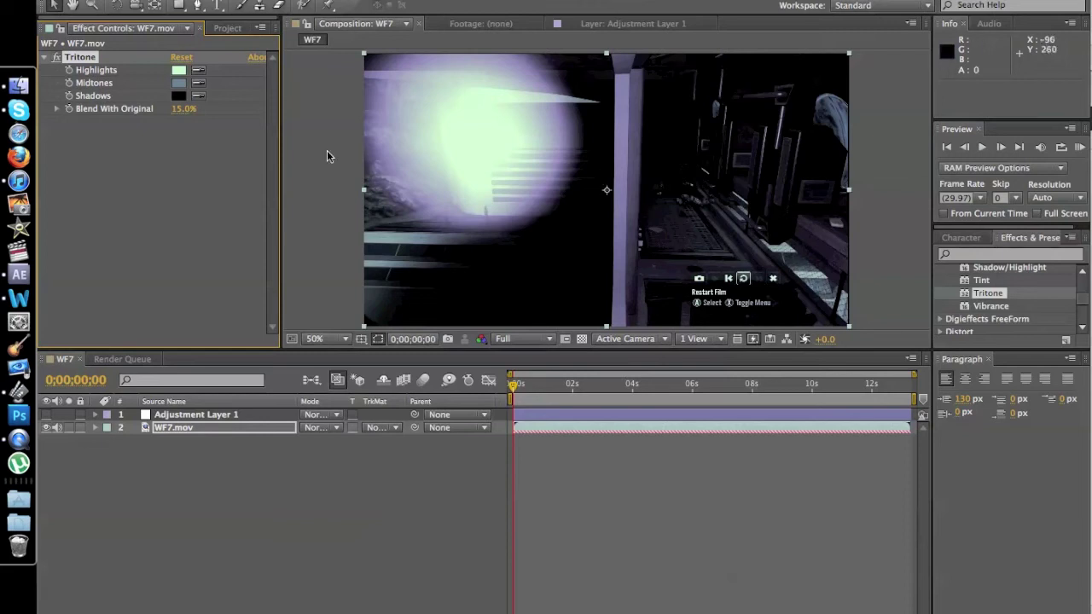
pyautogui.click(179, 110)
pyautogui.write('0')
pyautogui.press('Return')
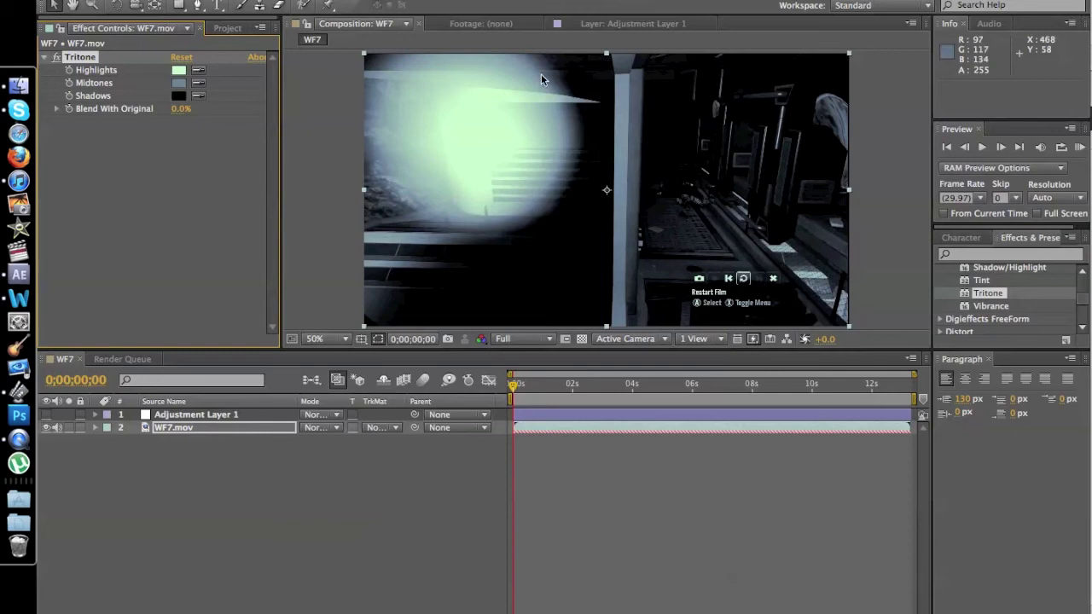
pyautogui.click(179, 109)
pyautogui.write('50')
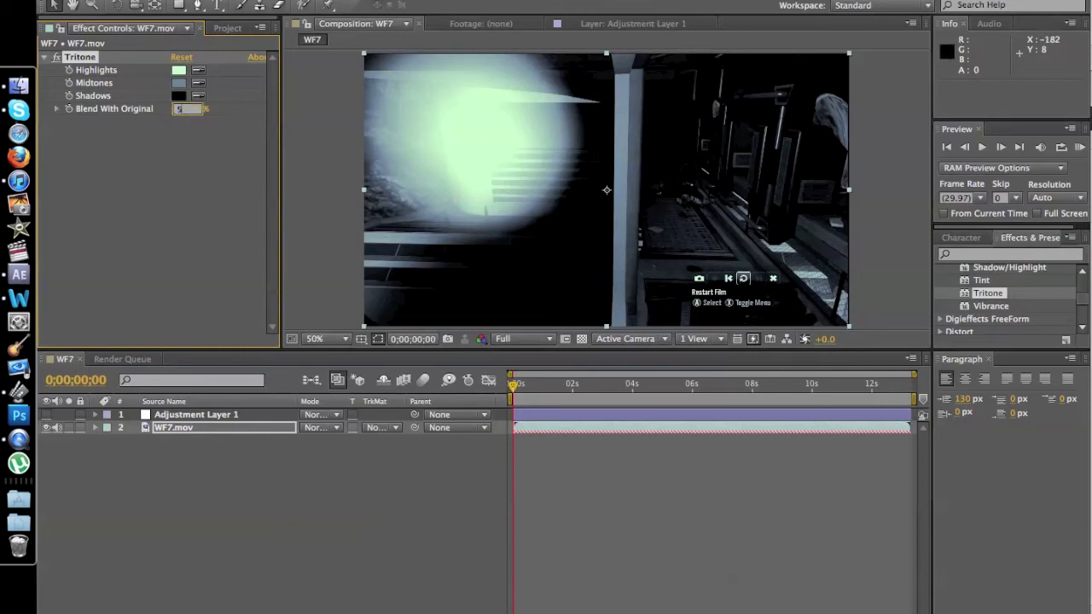
pyautogui.press('Return')
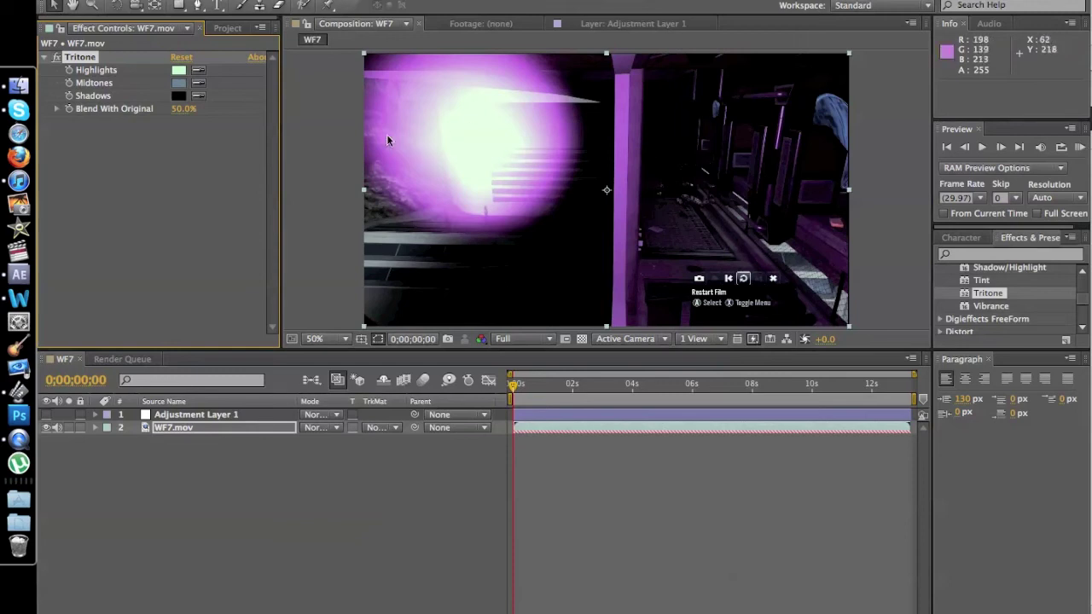
pyautogui.click(182, 110)
pyautogui.write('40')
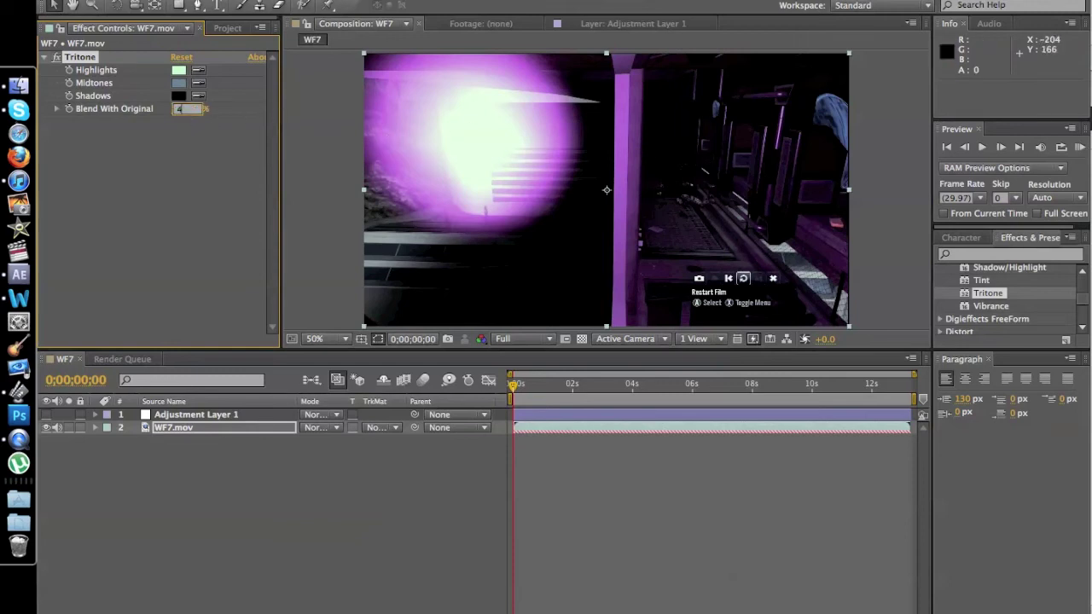
pyautogui.press('Return')
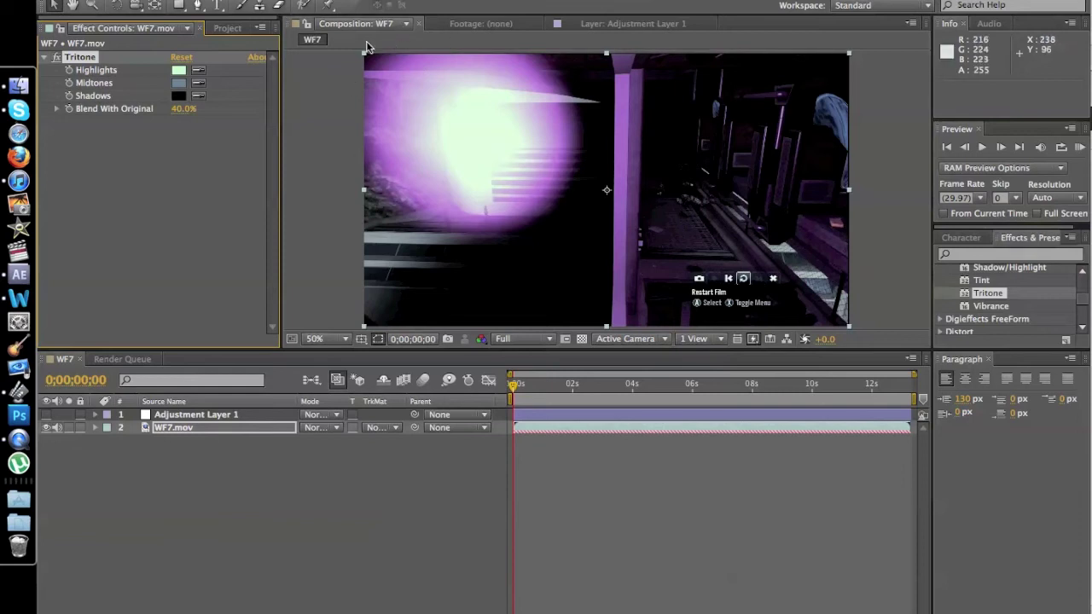
pyautogui.click(178, 71)
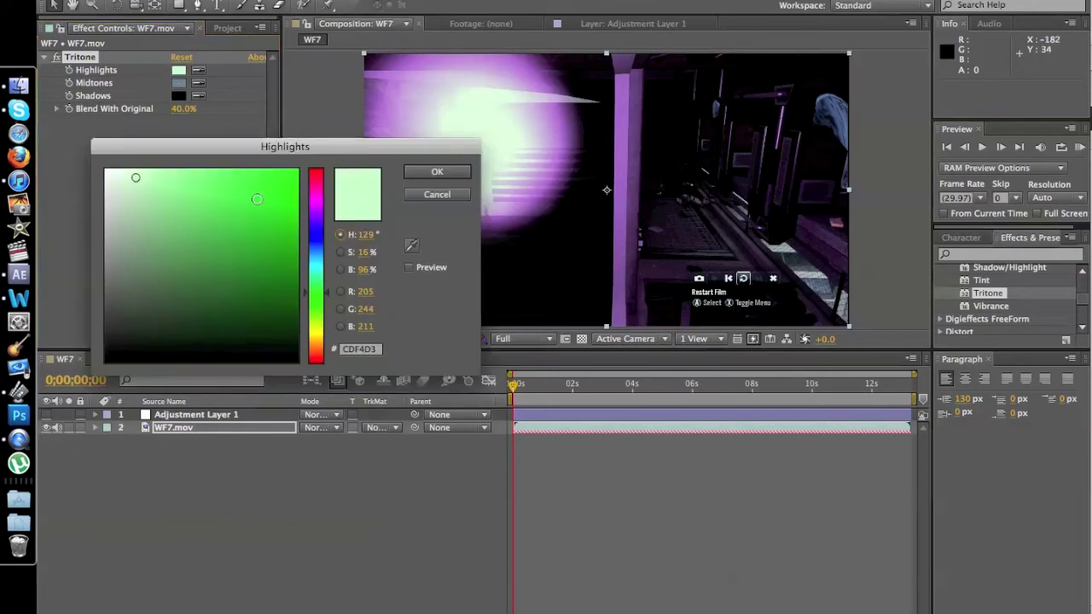
pyautogui.click(257, 200)
pyautogui.click(315, 198)
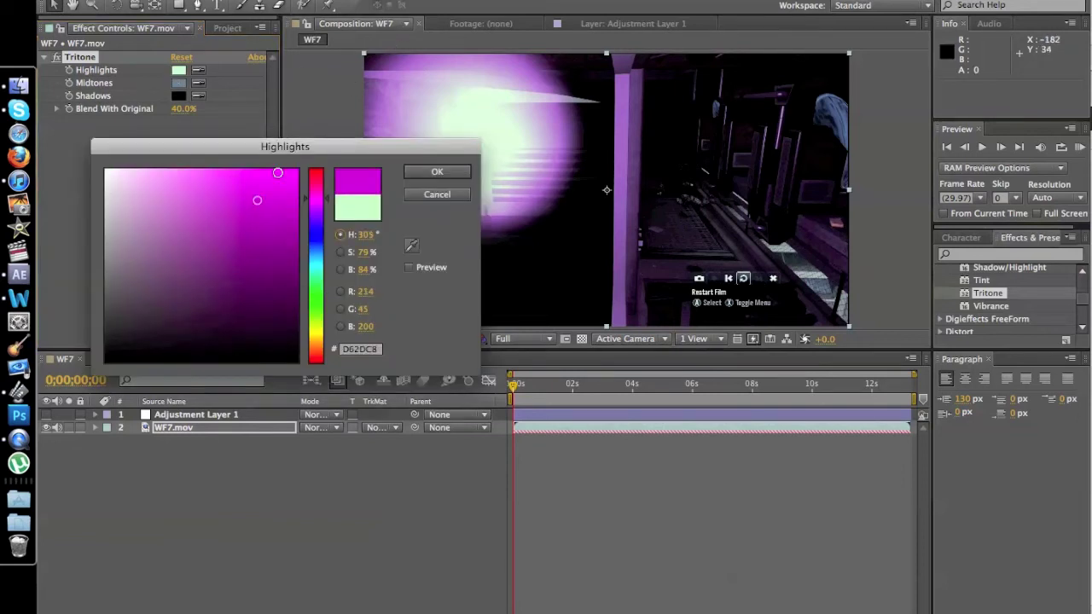
pyautogui.click(316, 179)
pyautogui.click(437, 172)
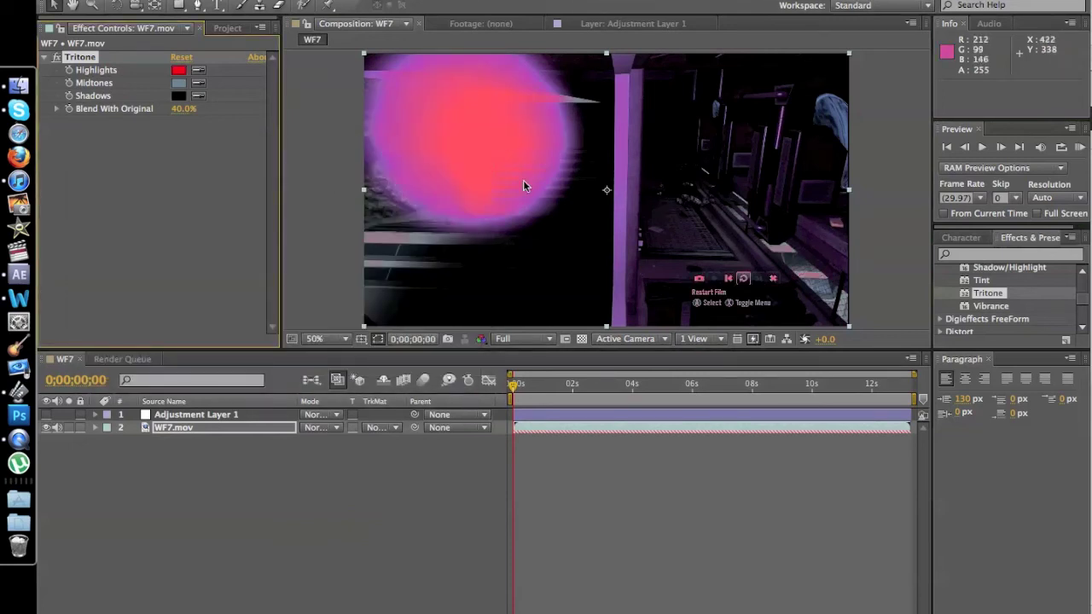
pyautogui.hotkey('ctrl', 'z')
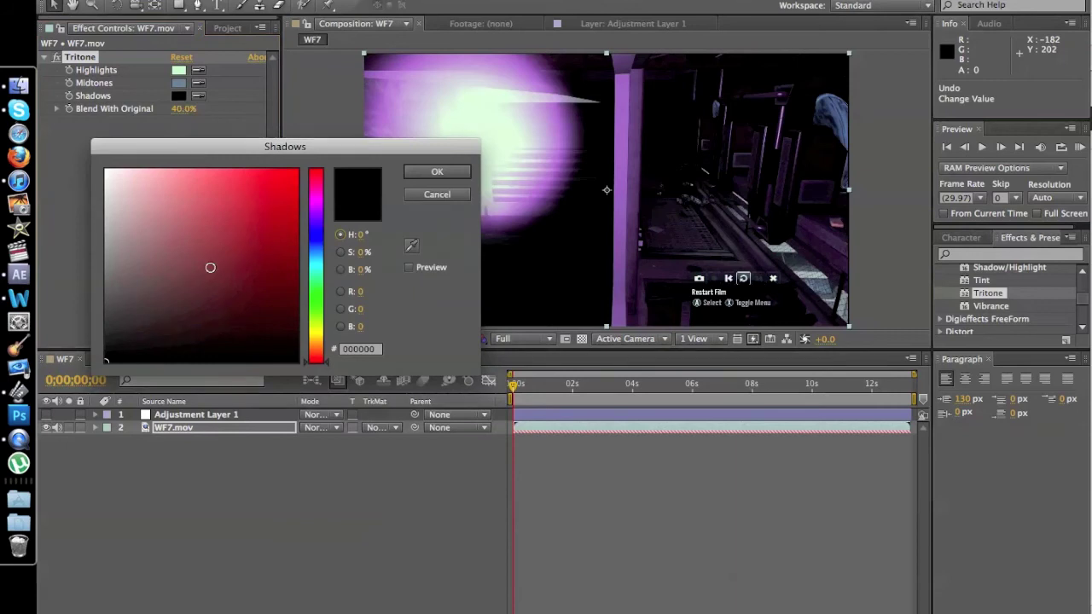
pyautogui.moveTo(210, 267); pyautogui.dragTo(297, 171)
pyautogui.click(437, 171)
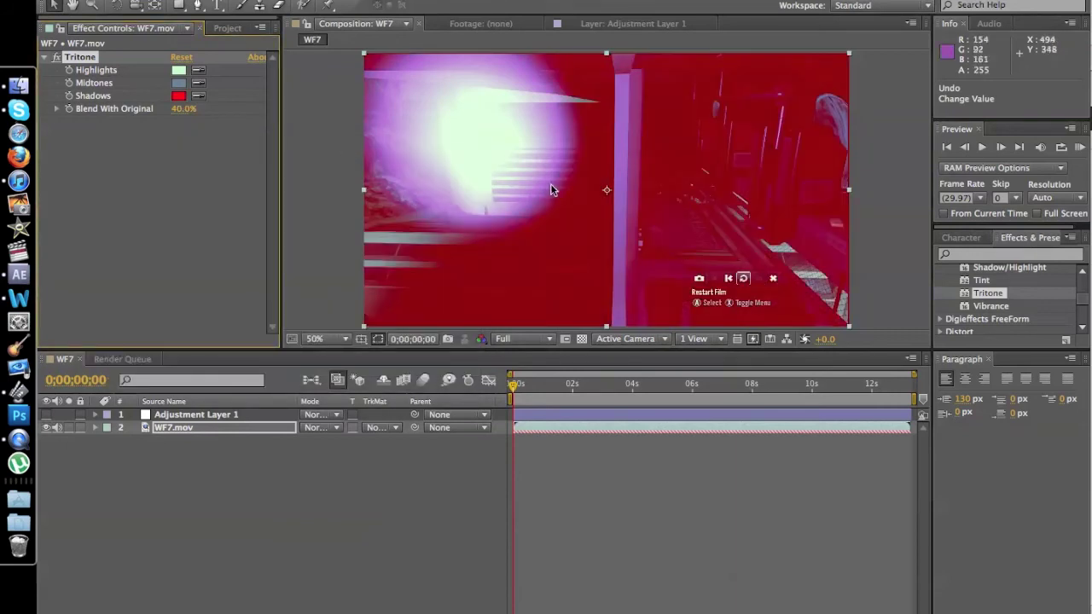
pyautogui.press('super+z')
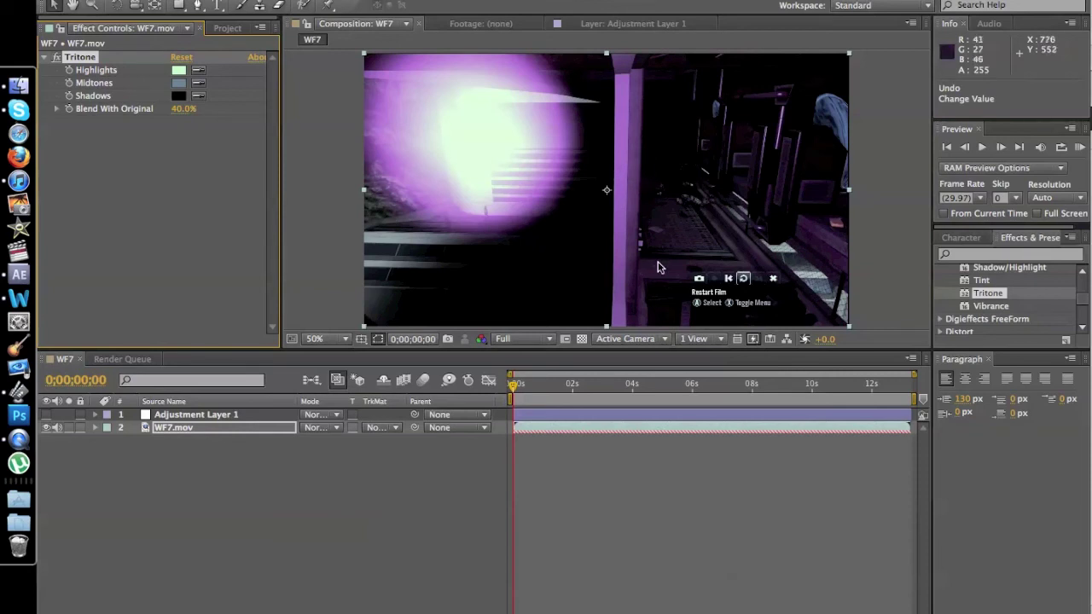
pyautogui.scroll(5, 1010, 309)
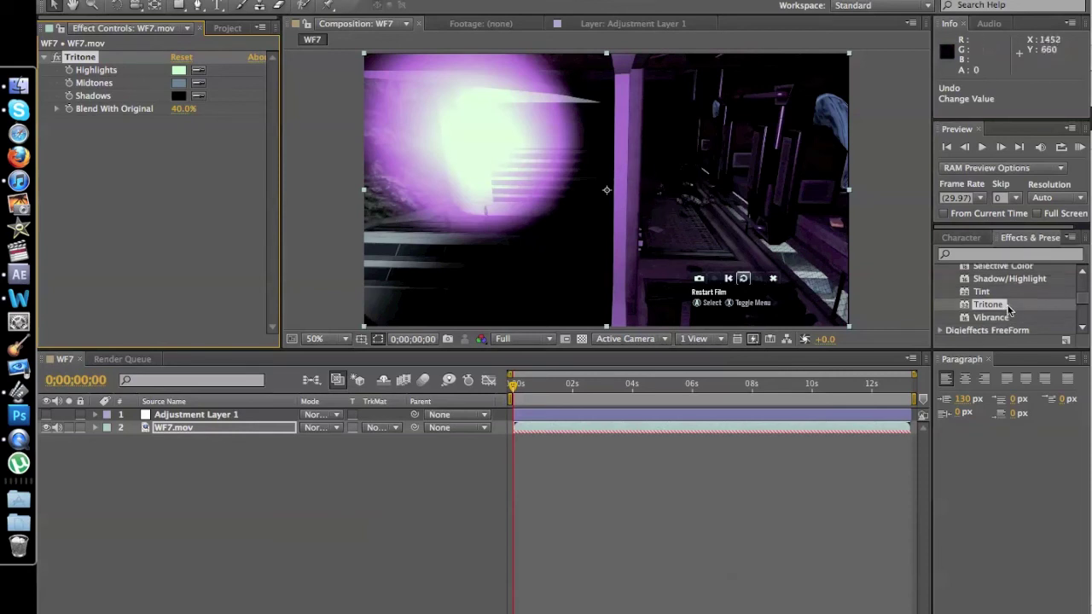
pyautogui.scroll(-10, 1010, 309)
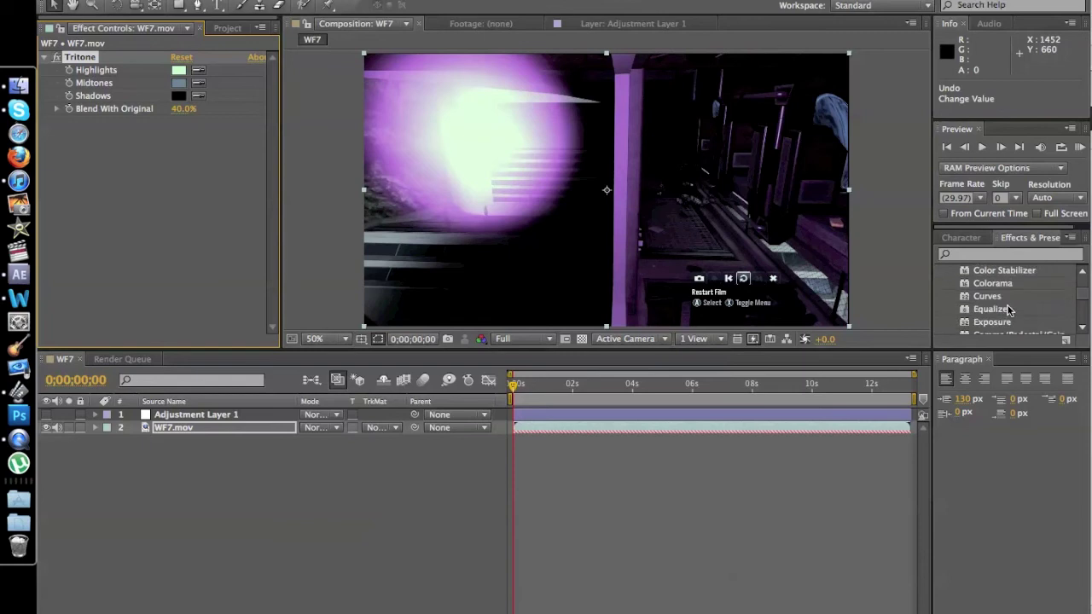
pyautogui.scroll(-1, 1009, 309)
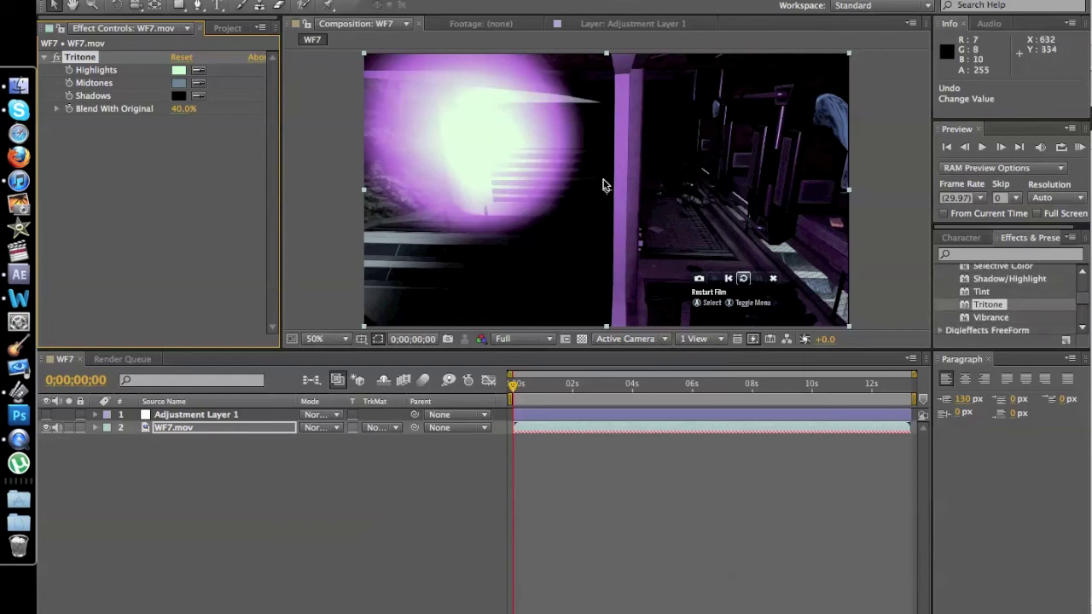